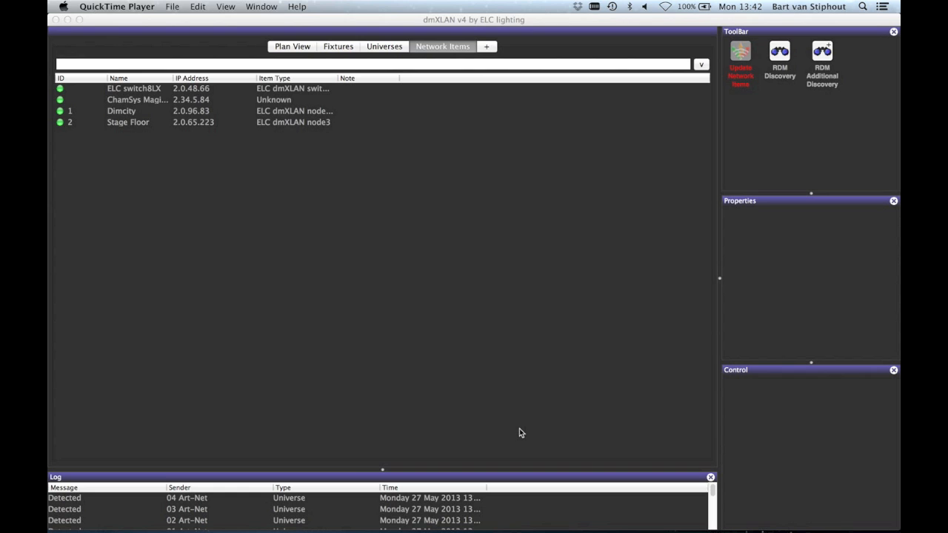
- Show the Dimcity node's properties in an enlarged pane with the Control pane closed, and expand the Port 1 settings
click(280, 115)
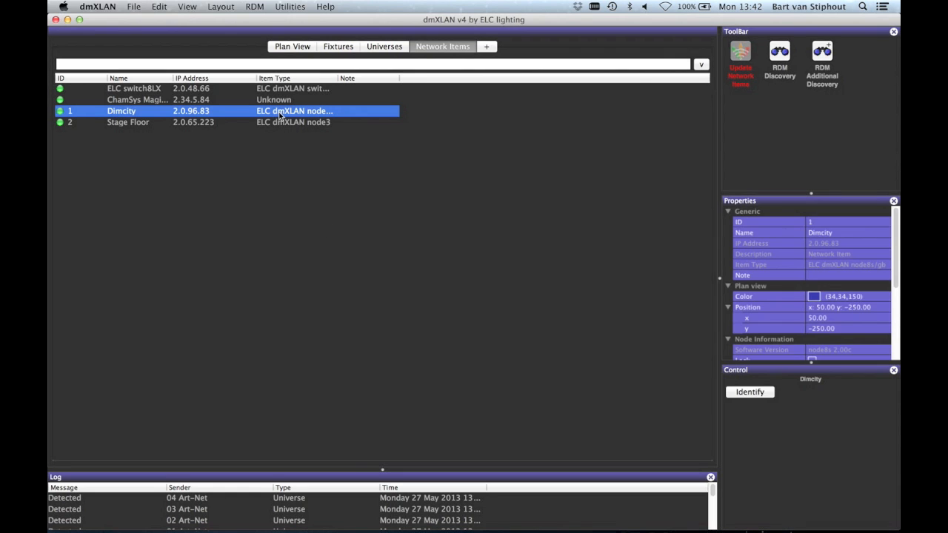
drag(808, 194, 808, 101)
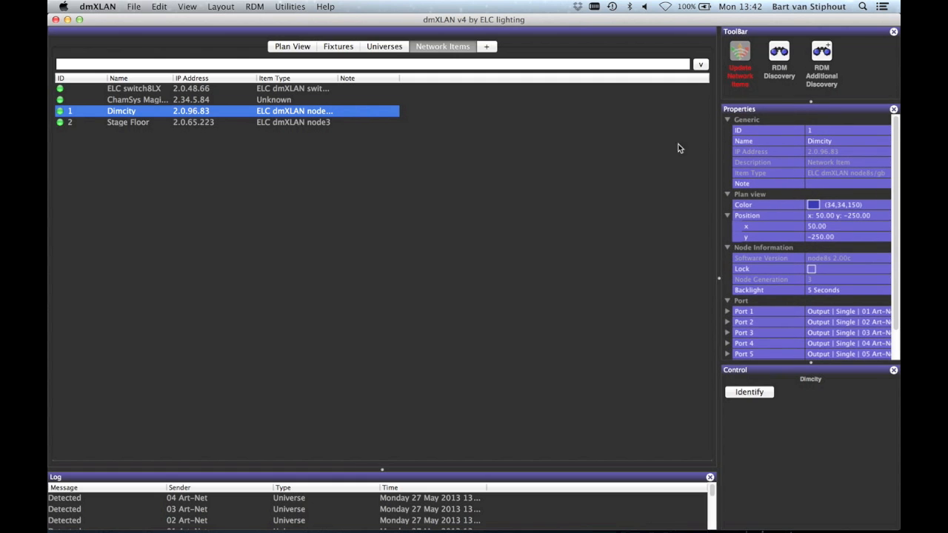
drag(718, 148, 658, 146)
click(894, 372)
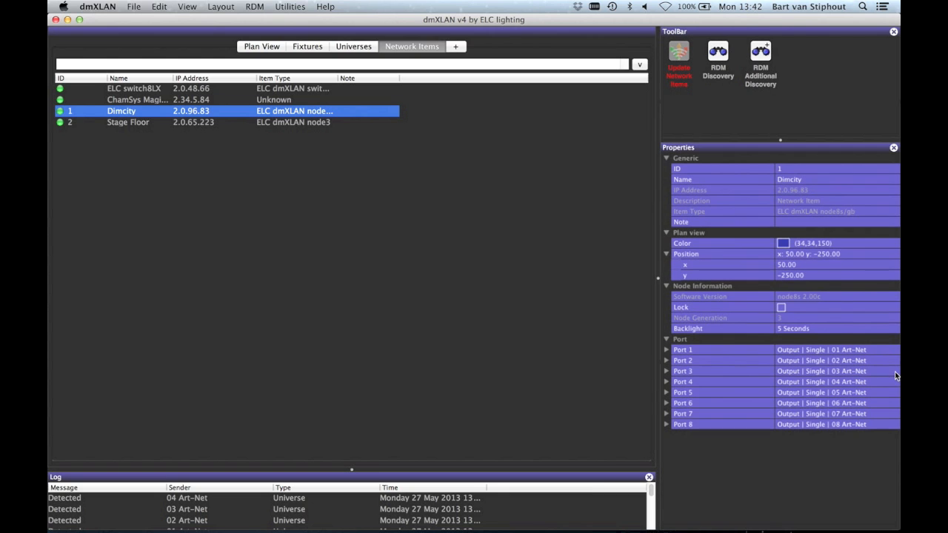
click(668, 351)
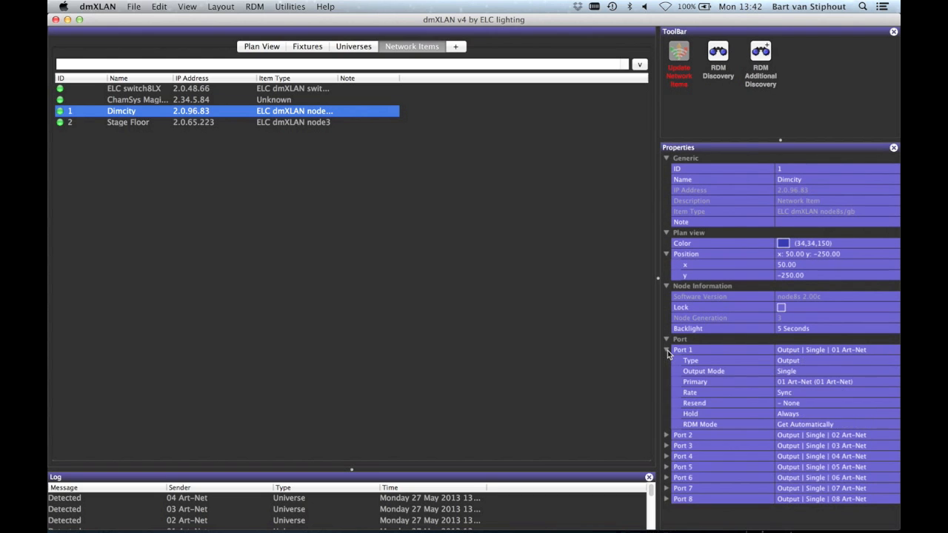
- Set the type of Port 1 on the Dimcity node to Disabled
click(843, 363)
click(891, 361)
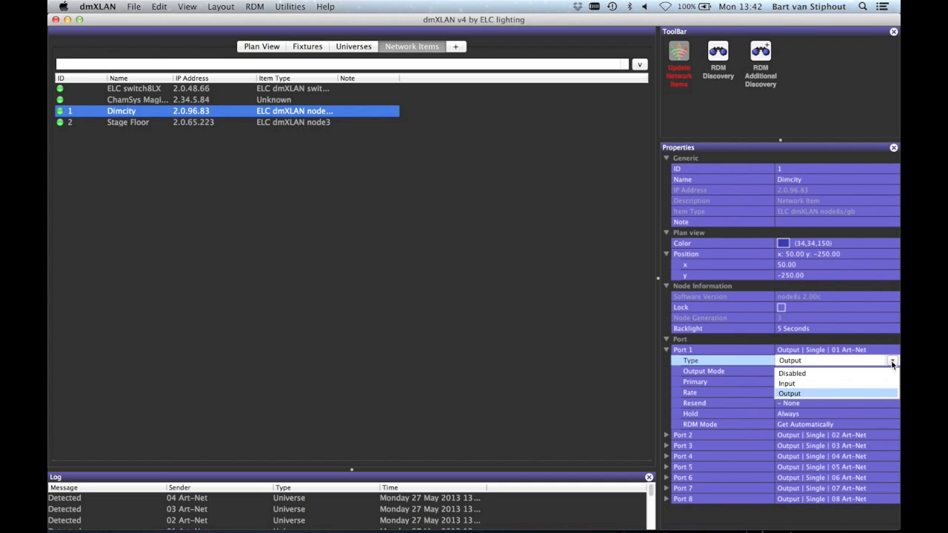
click(872, 372)
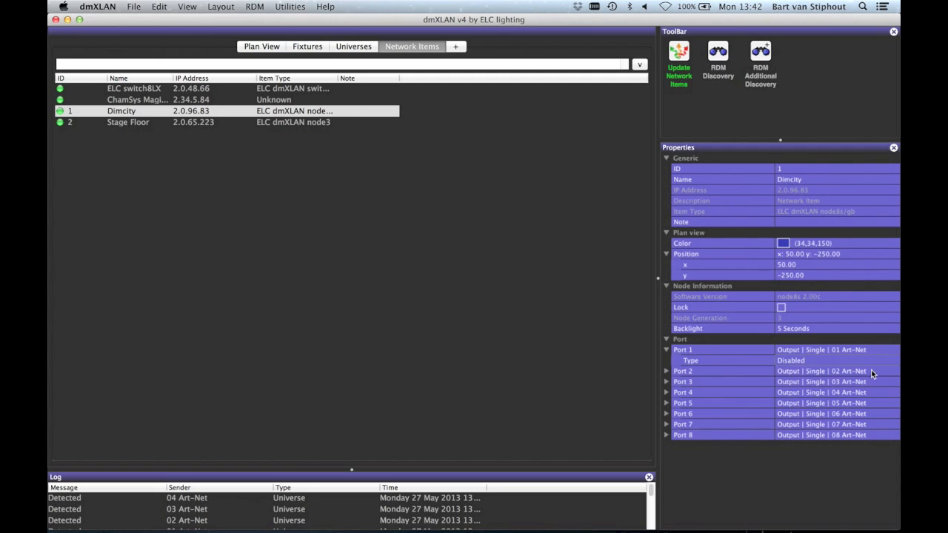
- Configure Port 1 of the Dimcity node as an Input in Normal mode on universe 07 Art-Net
click(891, 362)
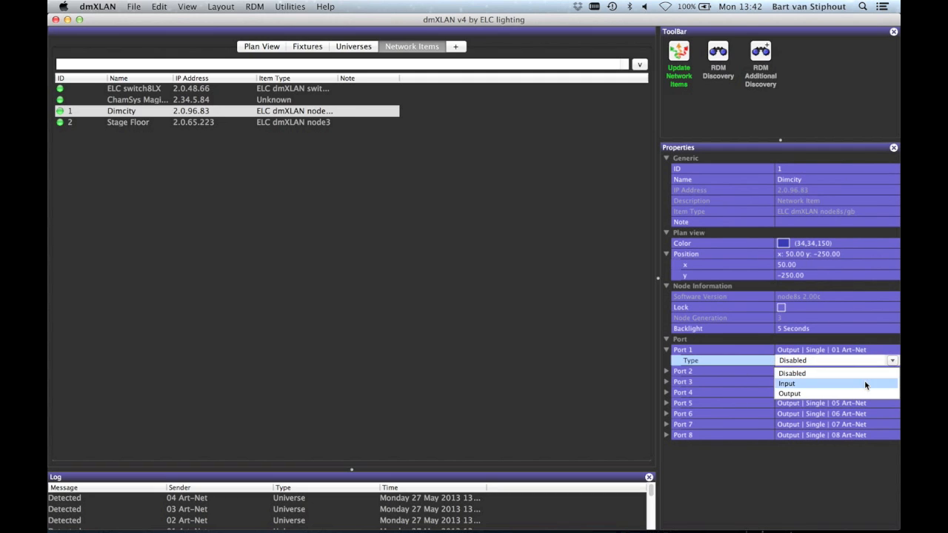
click(865, 382)
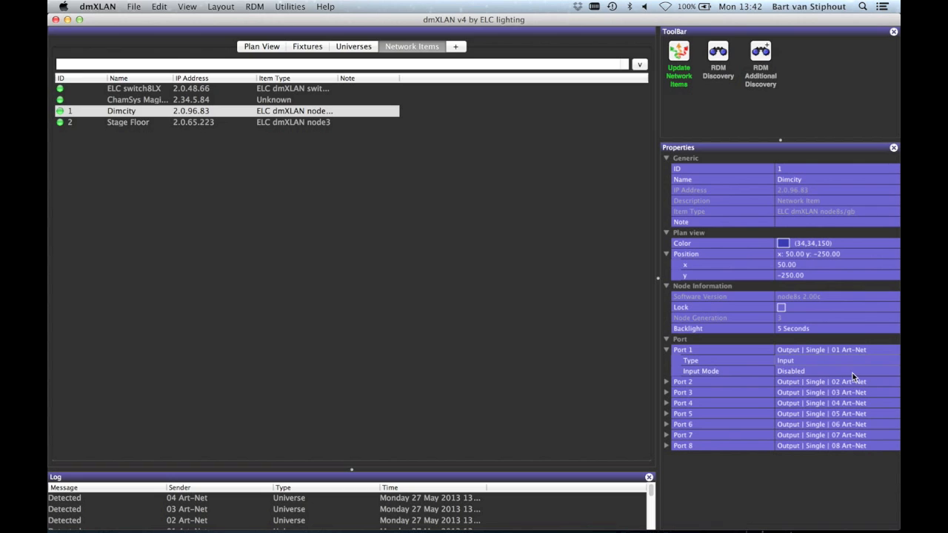
click(852, 375)
click(892, 373)
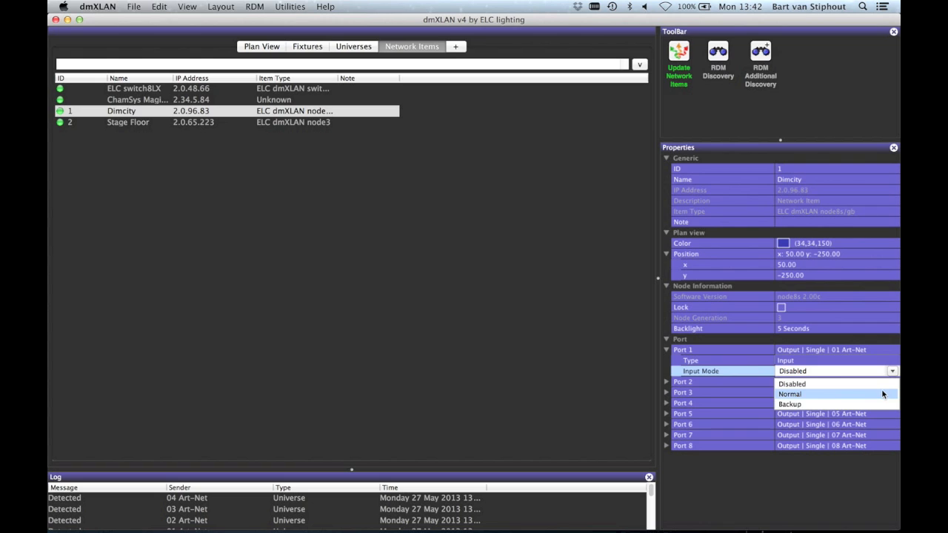
click(882, 394)
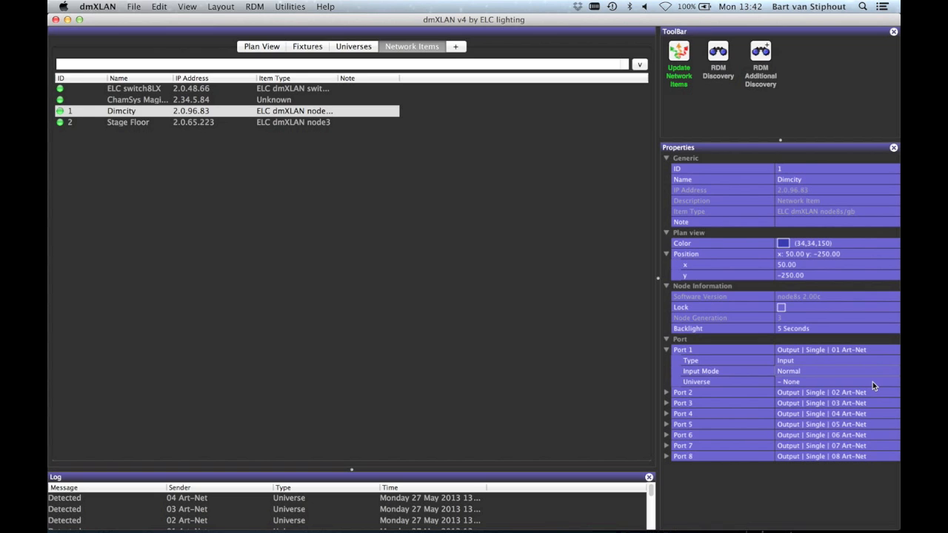
click(873, 381)
click(892, 381)
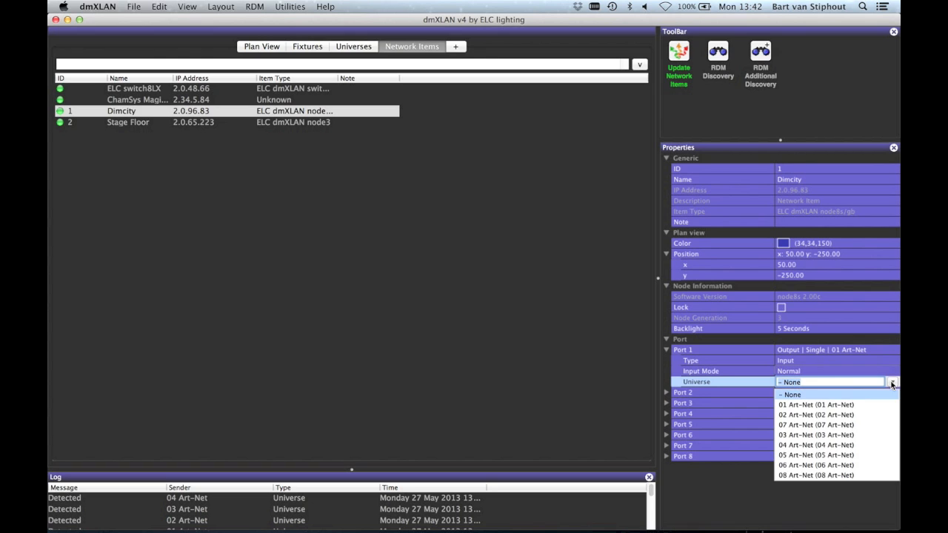
click(865, 426)
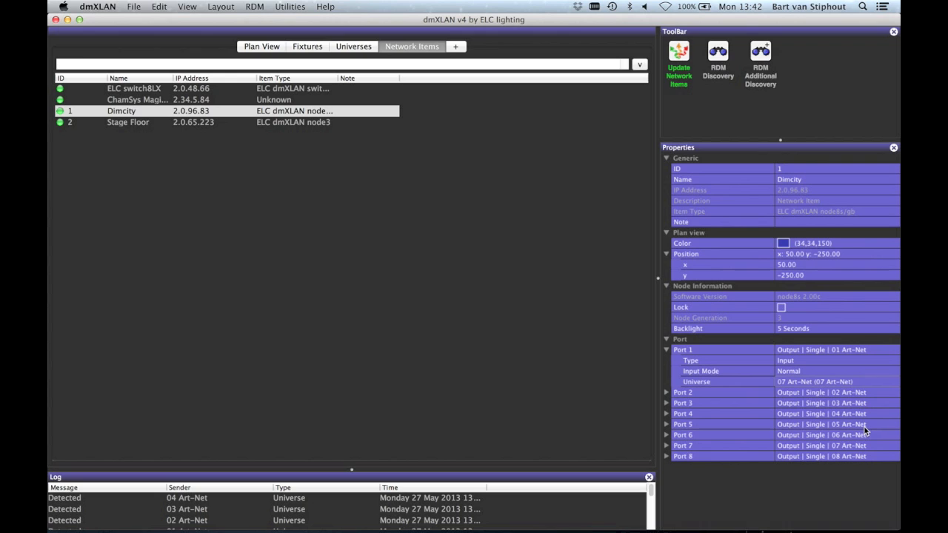
- Set Port 1's input mode to Backup and its universe to 01 Art-Net
click(857, 372)
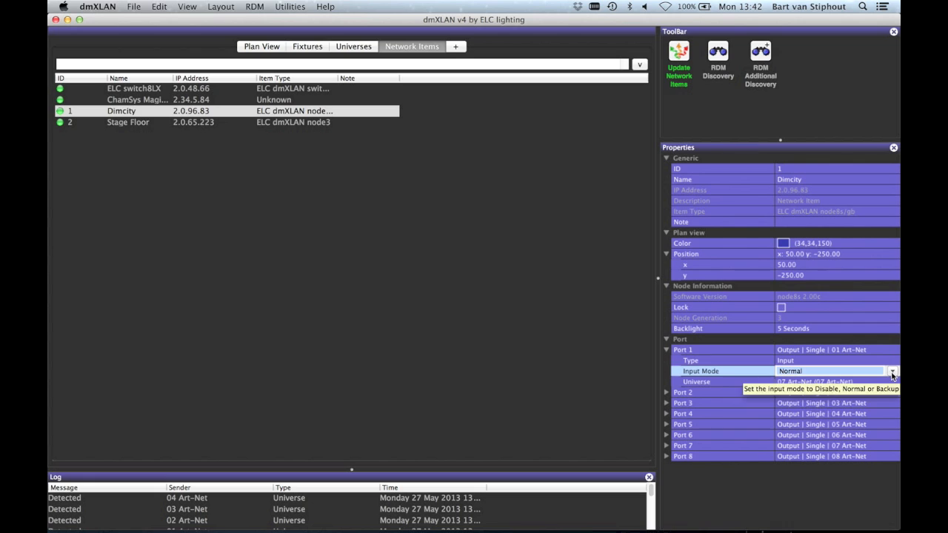
click(893, 373)
click(857, 404)
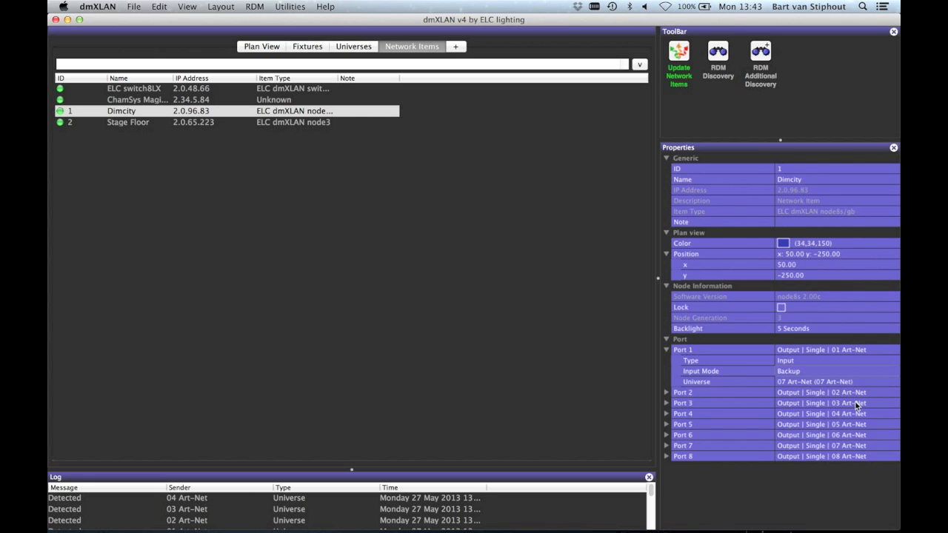
click(866, 382)
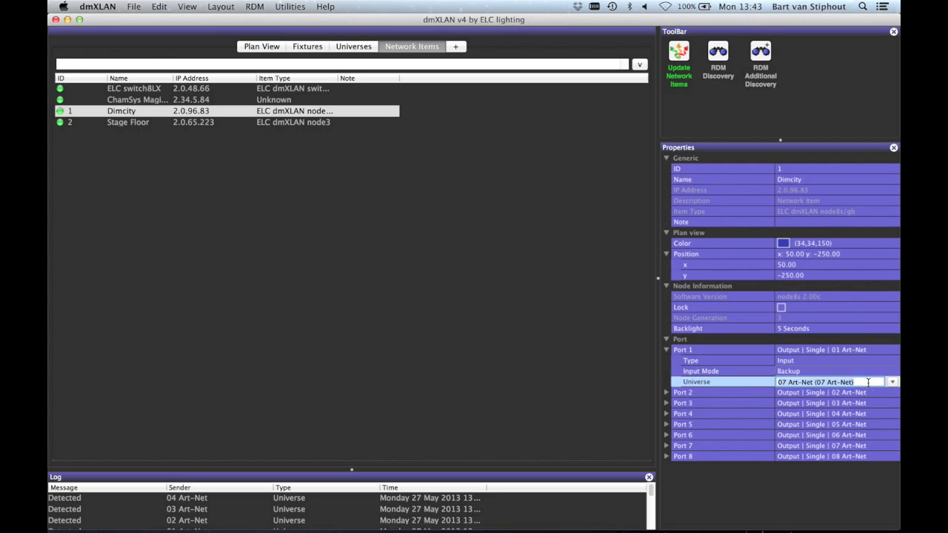
click(889, 383)
click(853, 406)
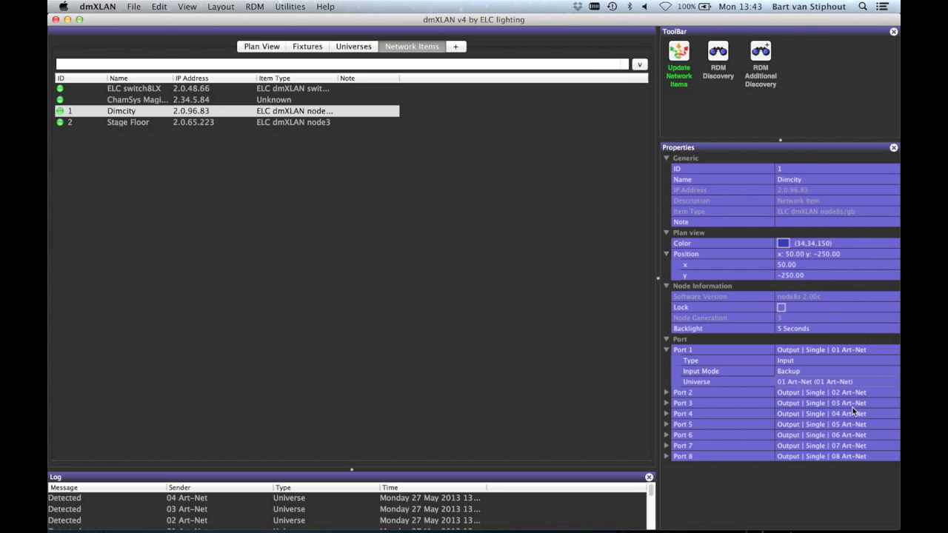
- Set Port 1's type to Output with the output mode Single
click(834, 361)
click(835, 363)
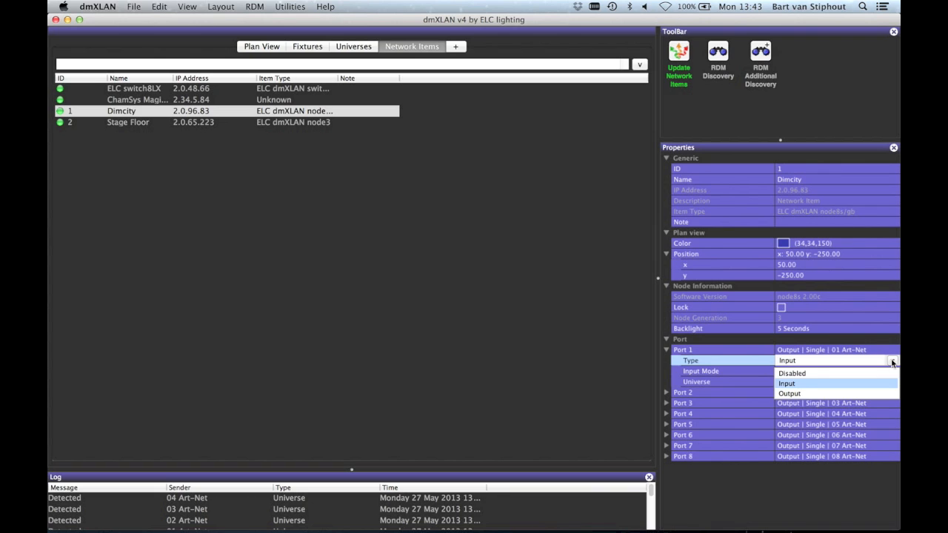
click(843, 394)
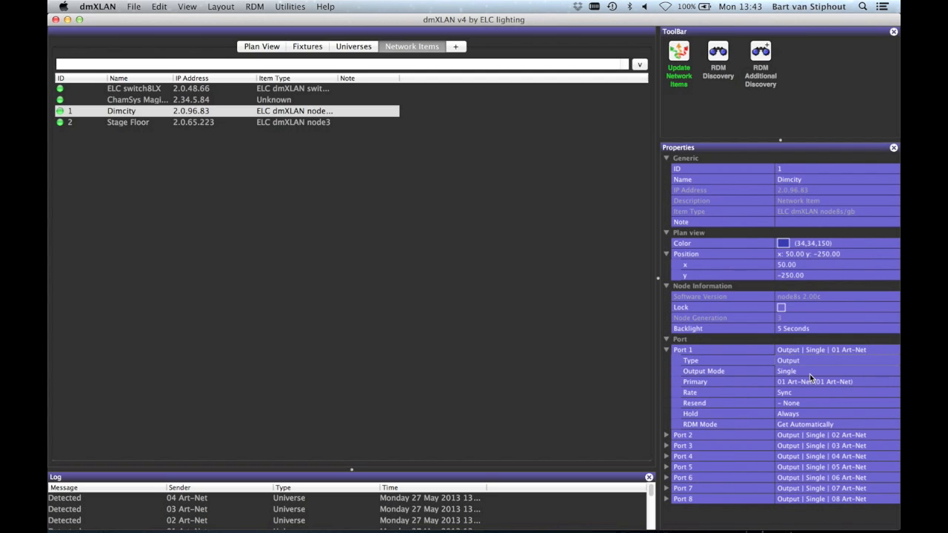
click(810, 374)
click(892, 373)
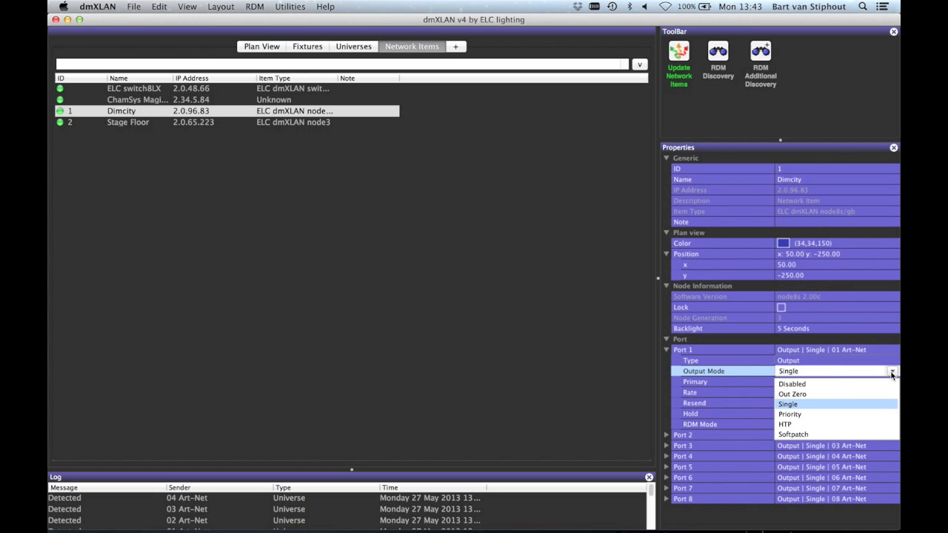
click(867, 403)
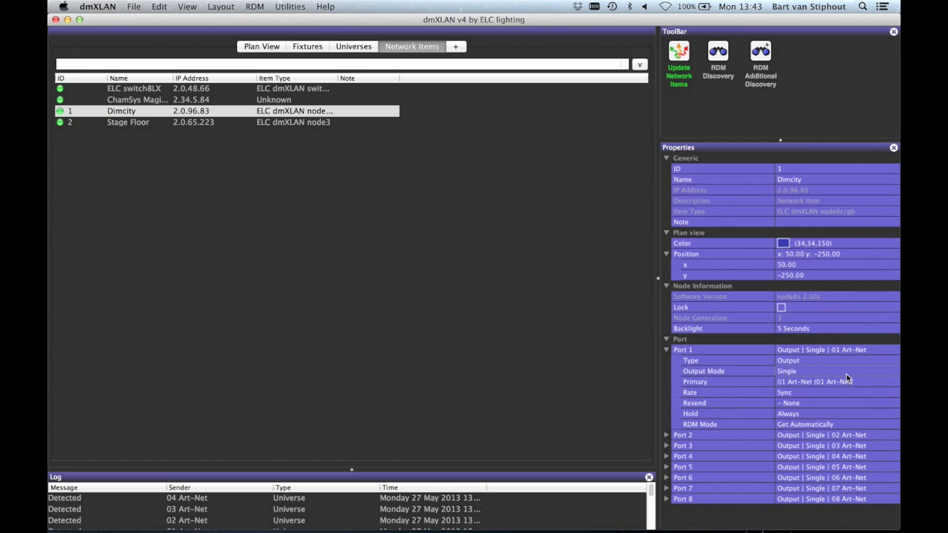
- Set Port 1's primary universe to 05 Art-Net
click(848, 380)
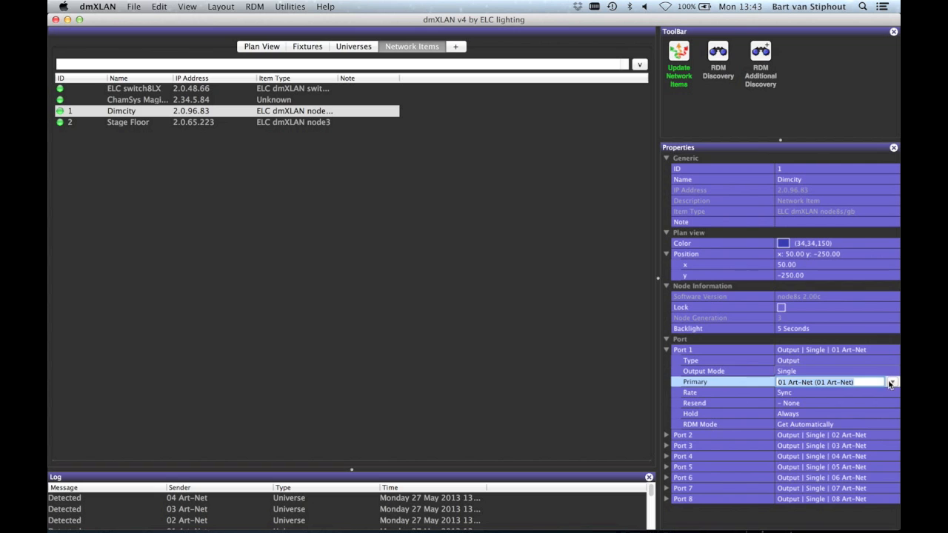
click(891, 383)
click(850, 455)
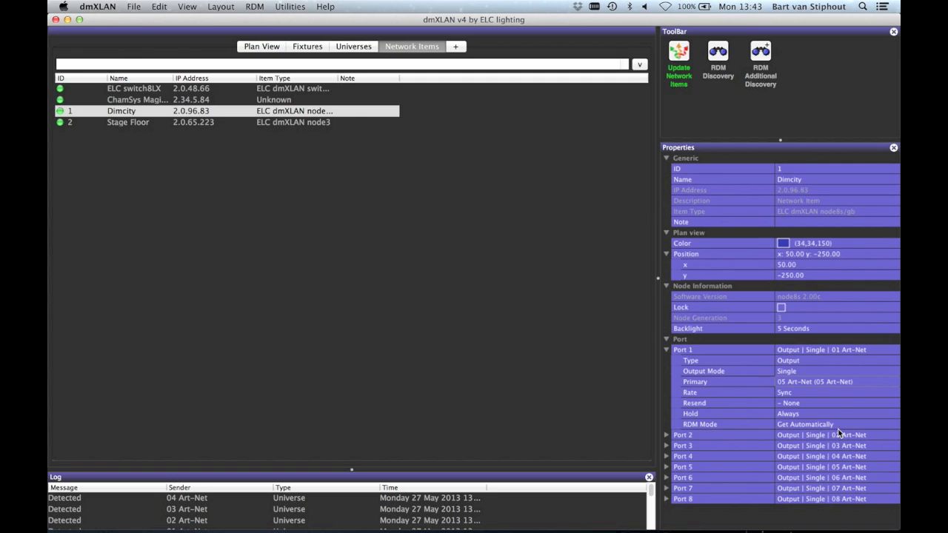
- Set the output rate of Port 1 to Sync
click(823, 394)
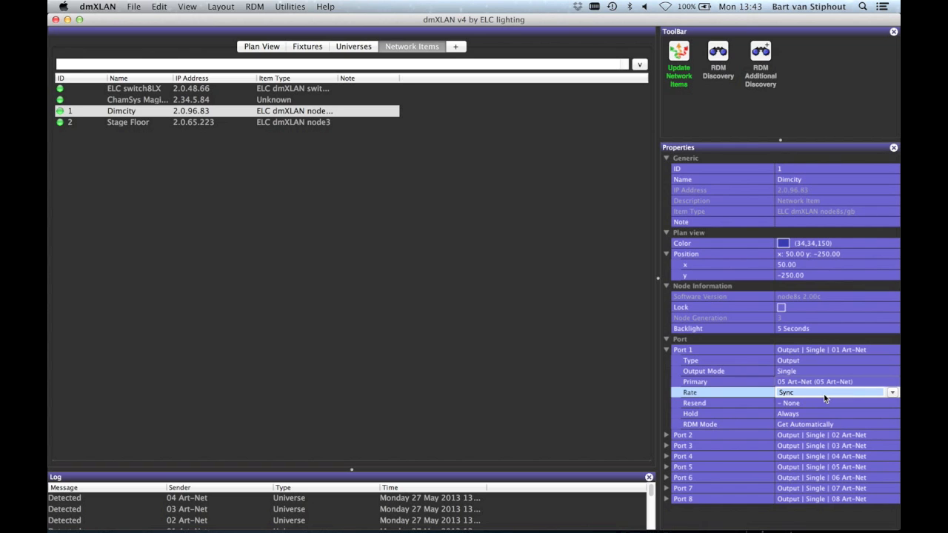
click(892, 395)
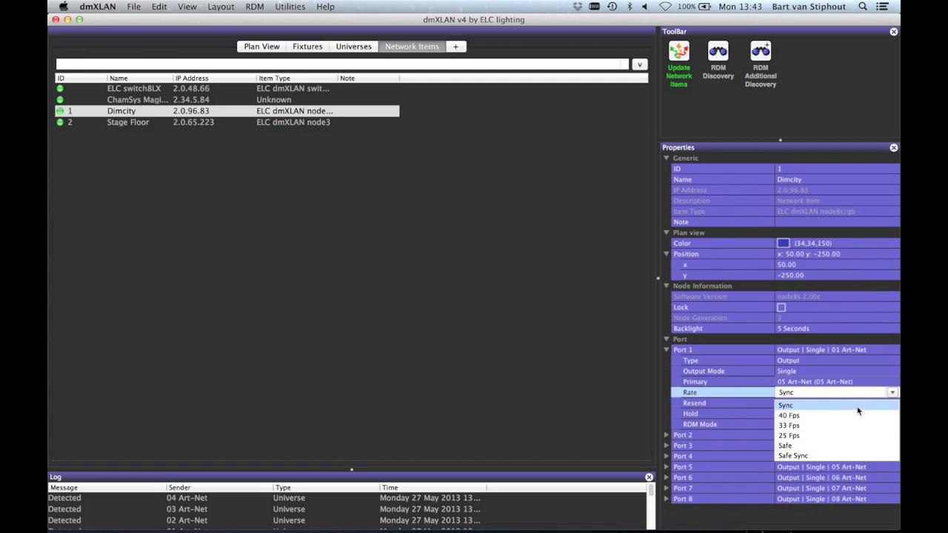
click(857, 405)
- Set Port 1 to resend on universe 05 Art-Net and use 01 Art-Net as its primary universe
click(857, 403)
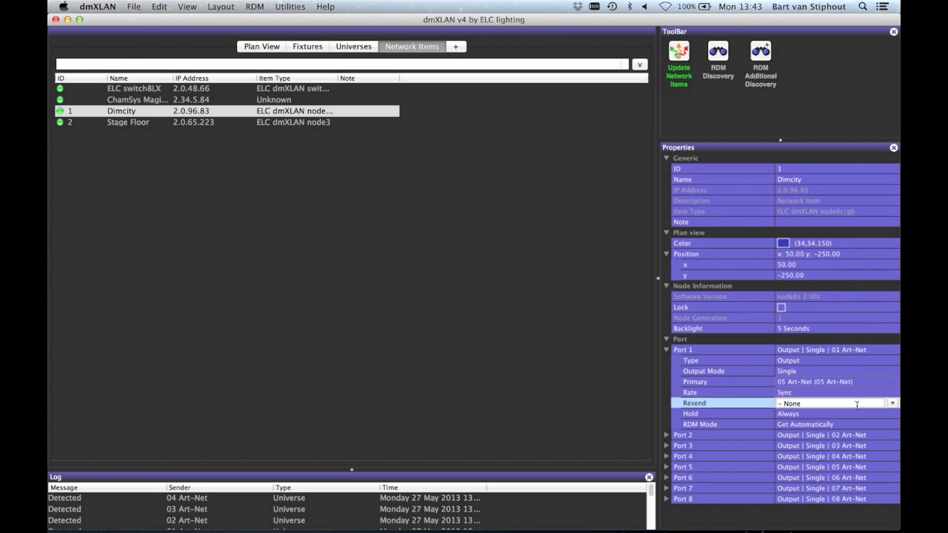
click(892, 404)
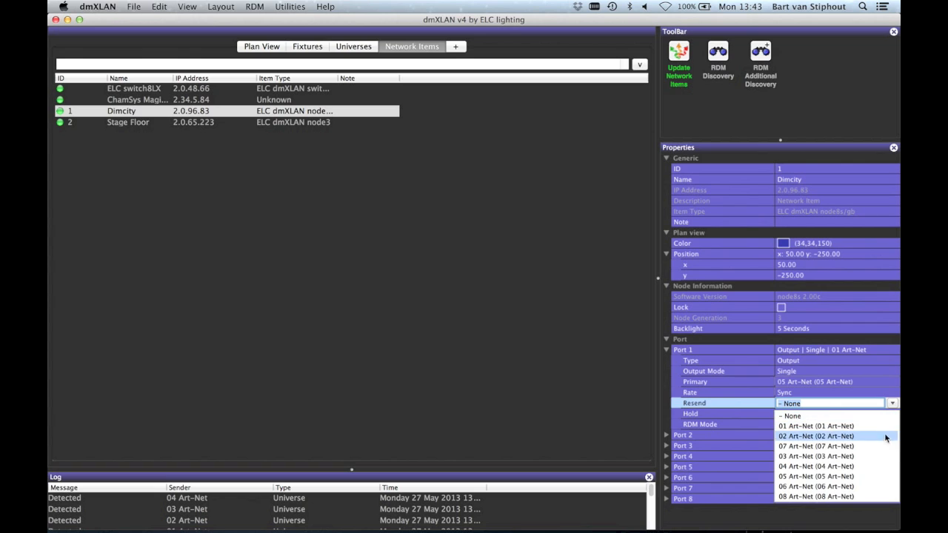
click(872, 476)
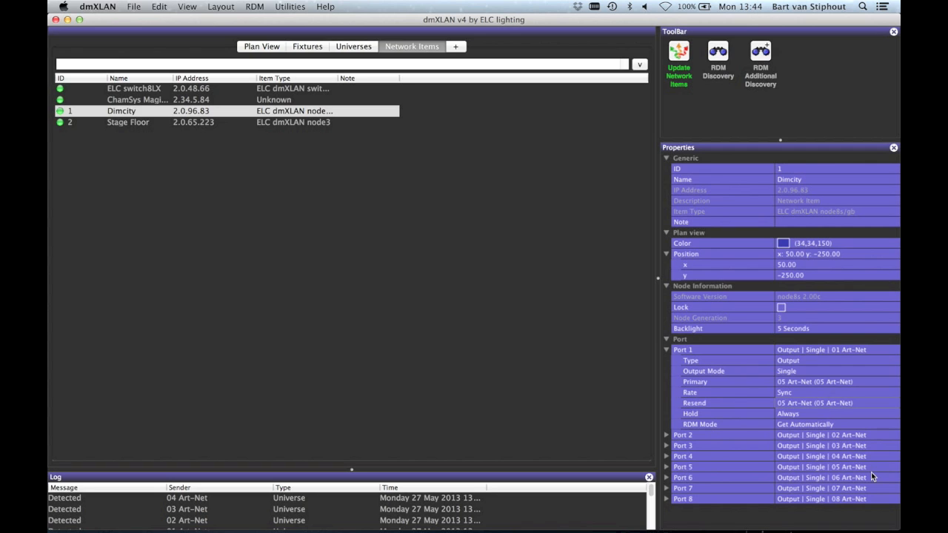
click(856, 382)
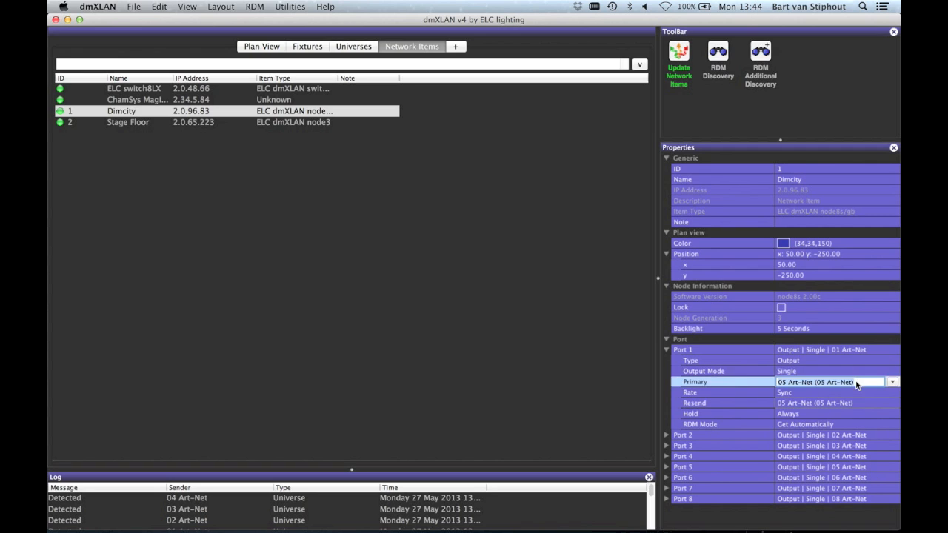
click(893, 382)
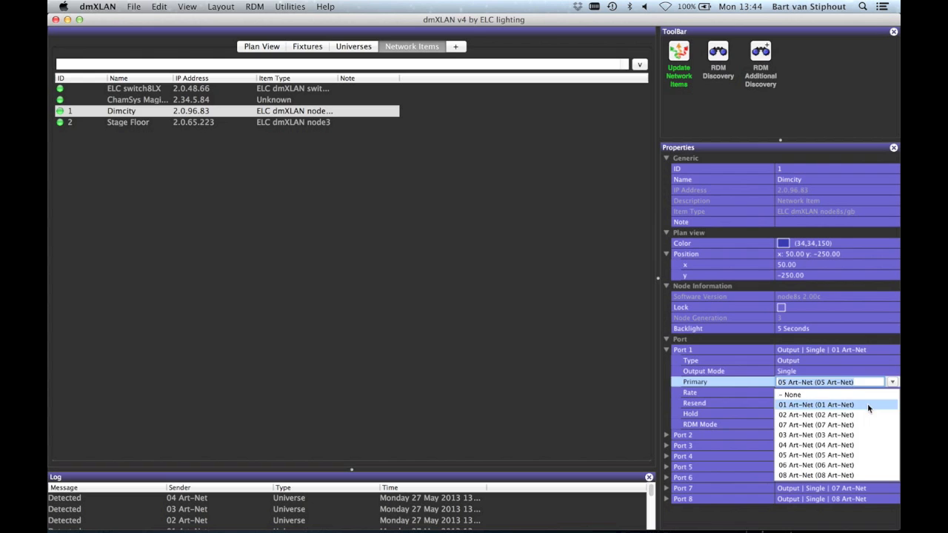
click(868, 404)
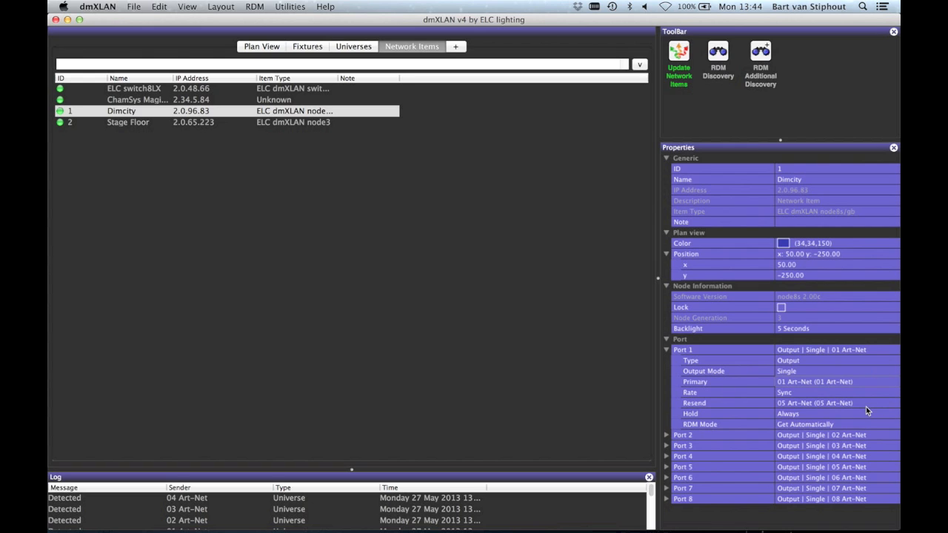
- Examine the available Hold times and RDM Mode options for Port 1
click(866, 414)
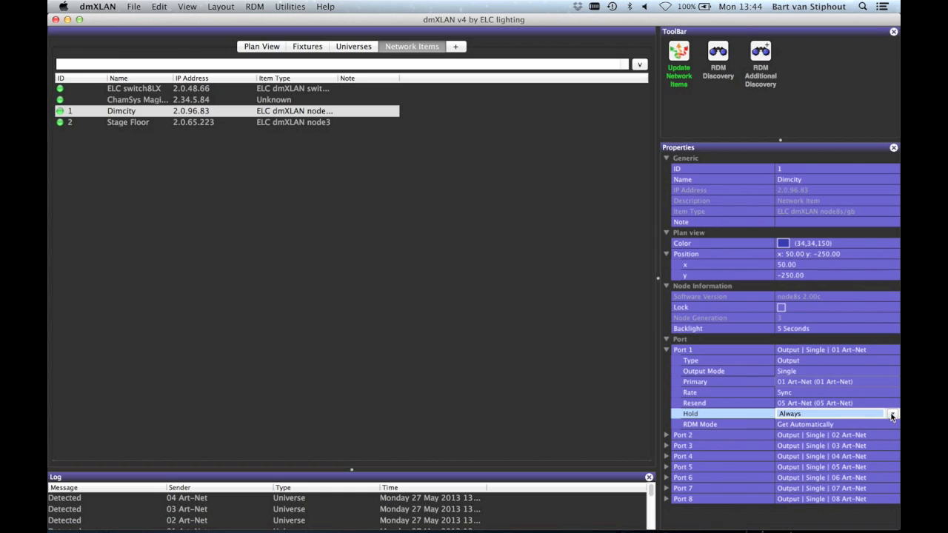
click(893, 417)
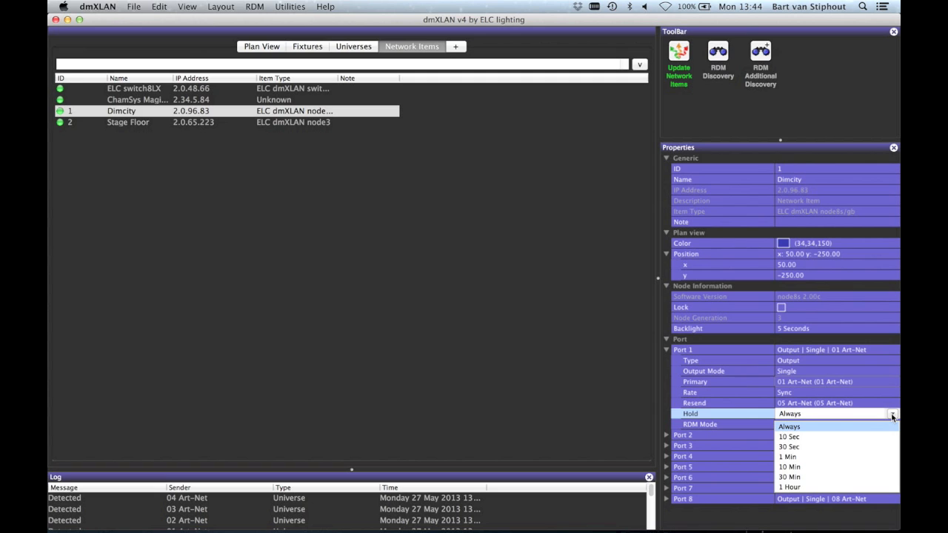
click(893, 416)
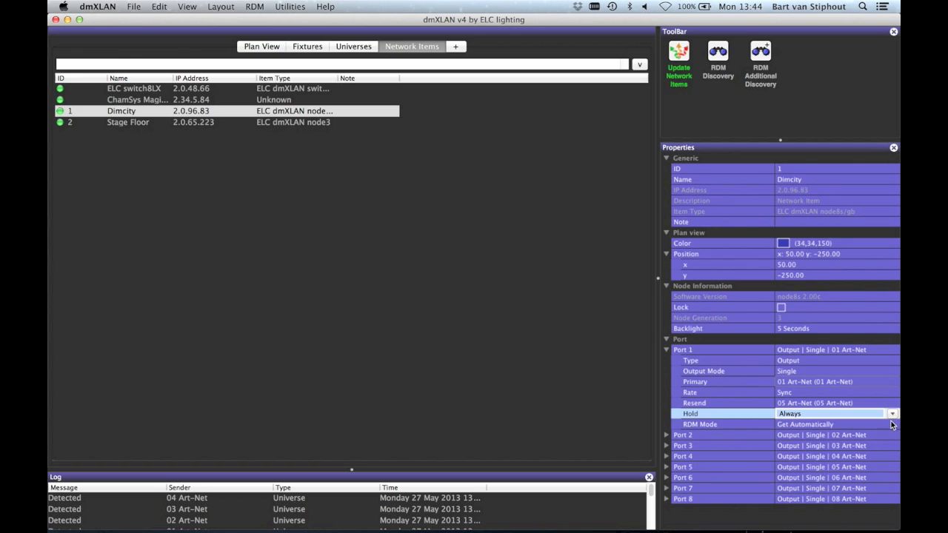
click(892, 423)
click(893, 424)
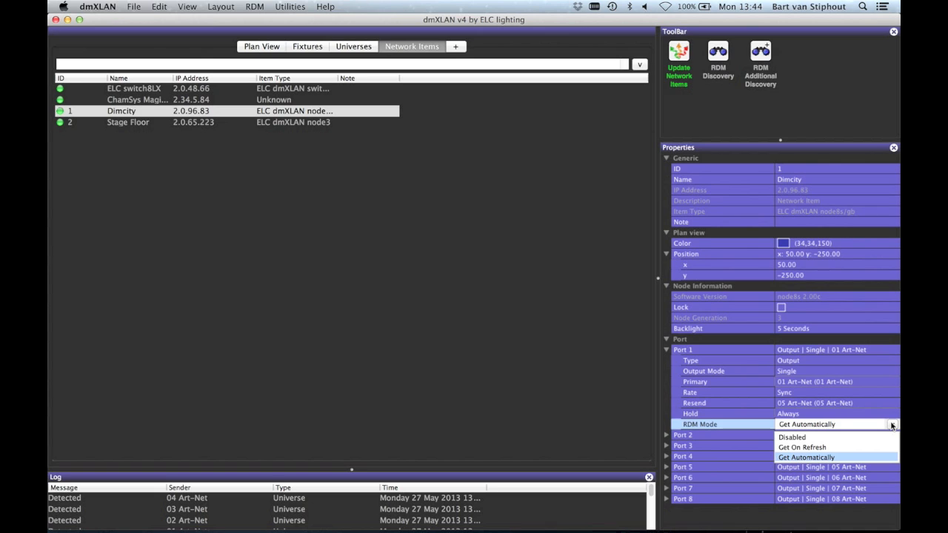
click(892, 426)
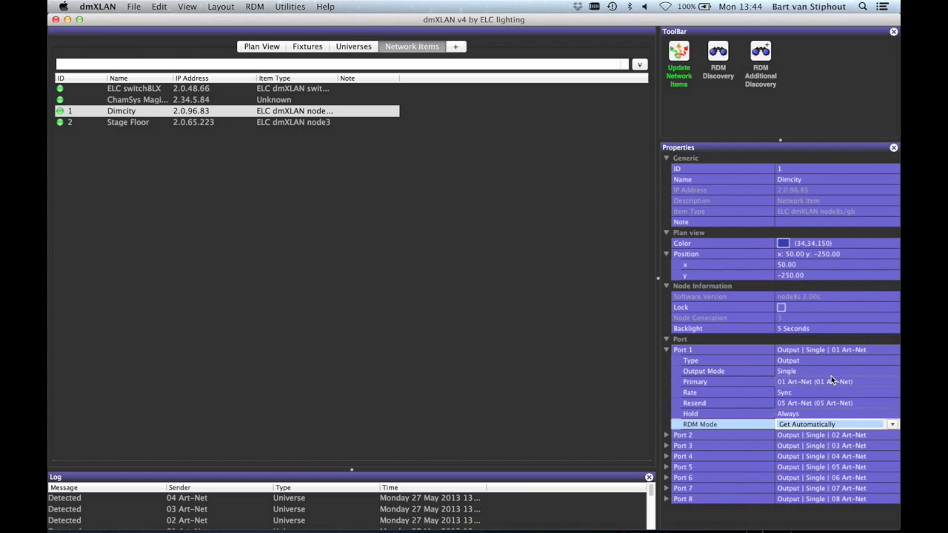
- Update the network items with the port changes, and check the sender and full info of universe 05 Art-Net in the universe list
click(679, 54)
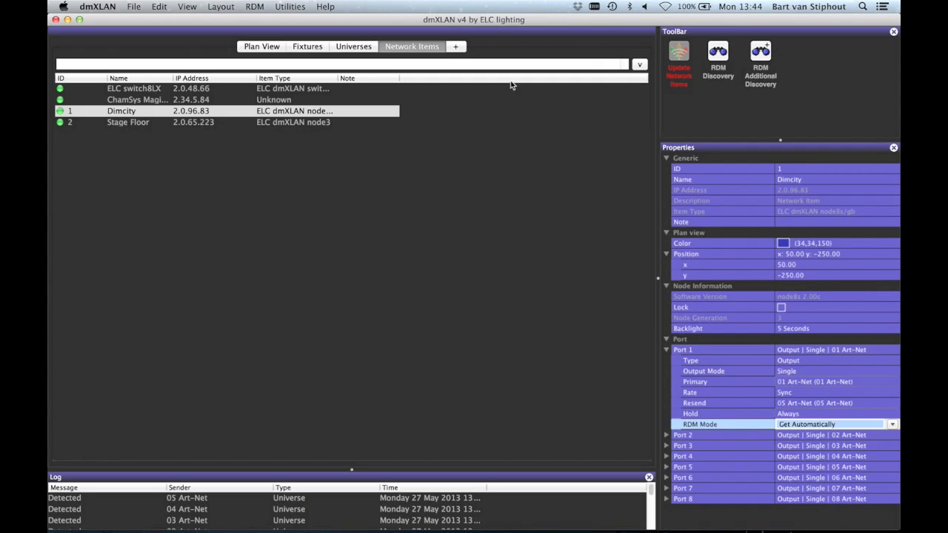
click(359, 49)
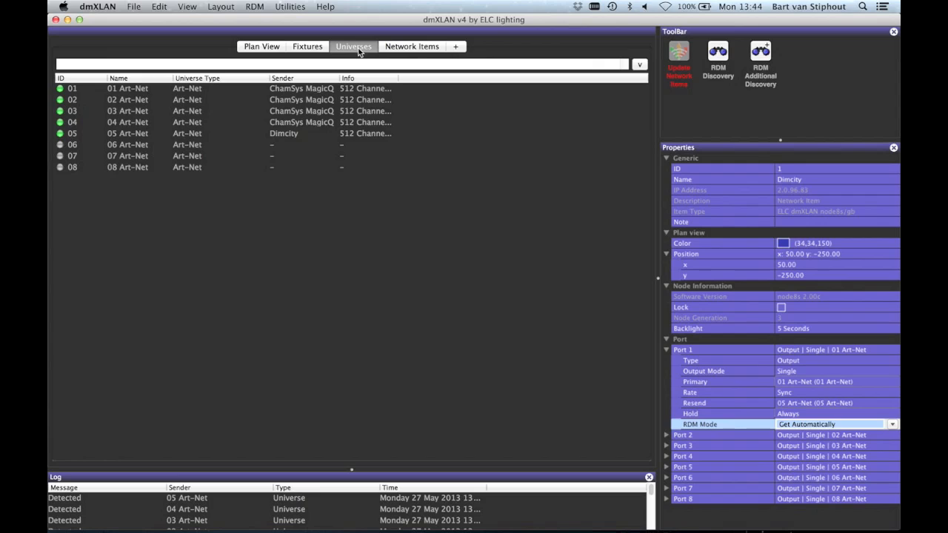
click(301, 138)
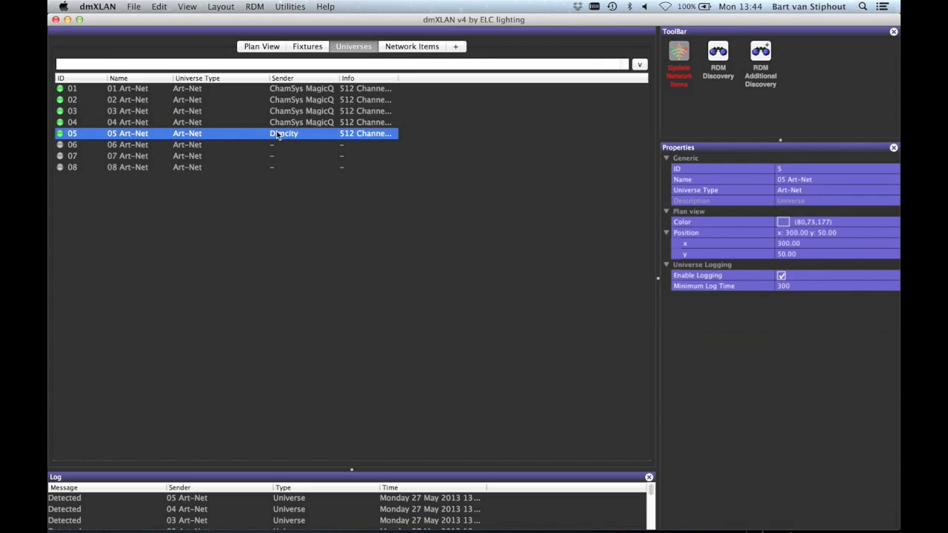
drag(398, 78, 458, 78)
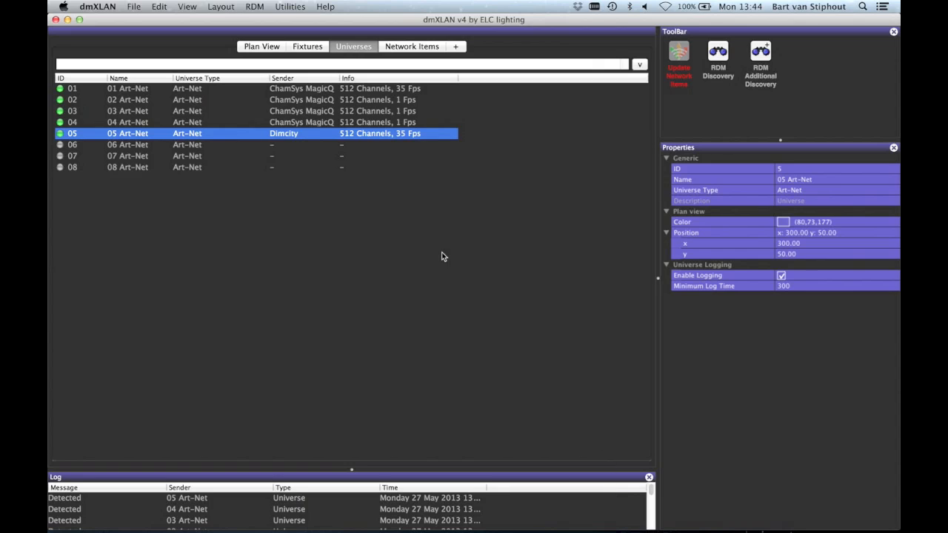
- Configure Port 1 of the Dimcity node as Input, Normal, universe 1 with the shorthand "i,1"
click(414, 47)
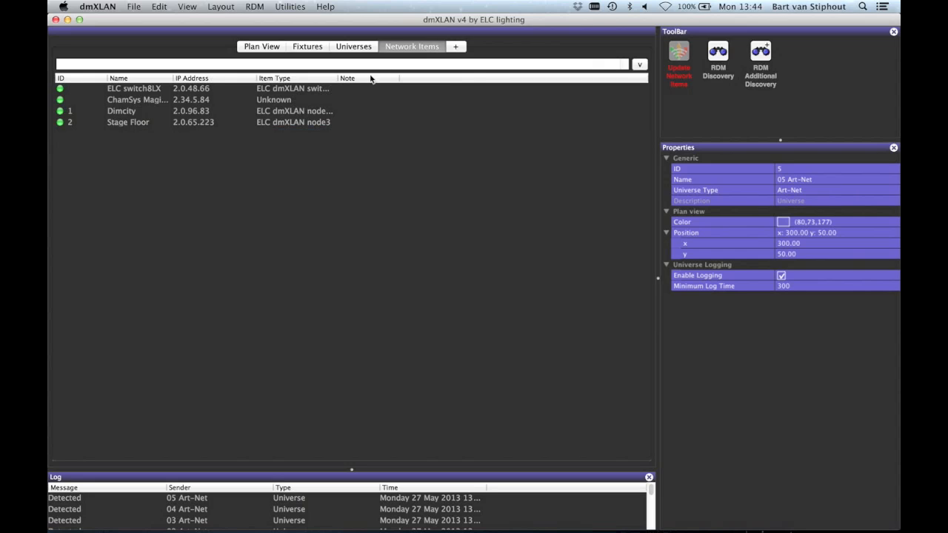
click(265, 113)
click(786, 352)
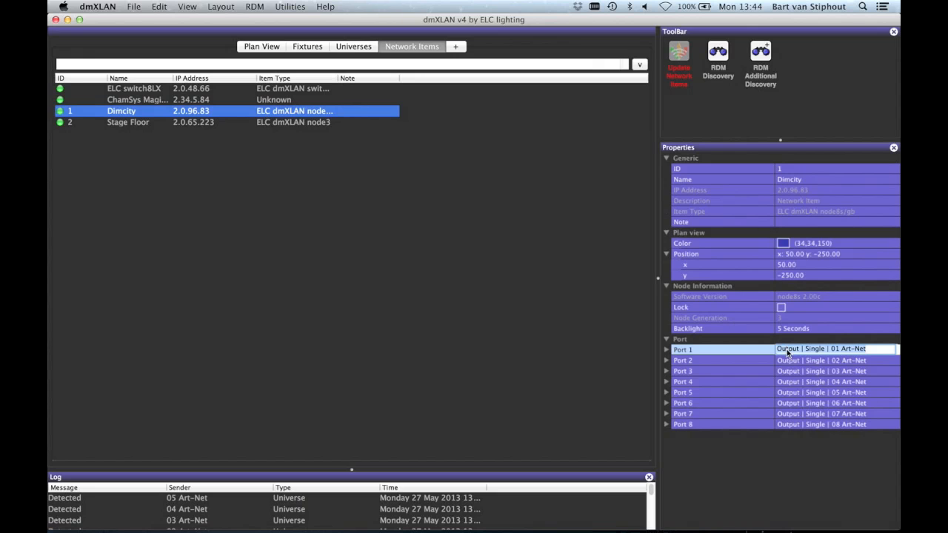
text(i,1)
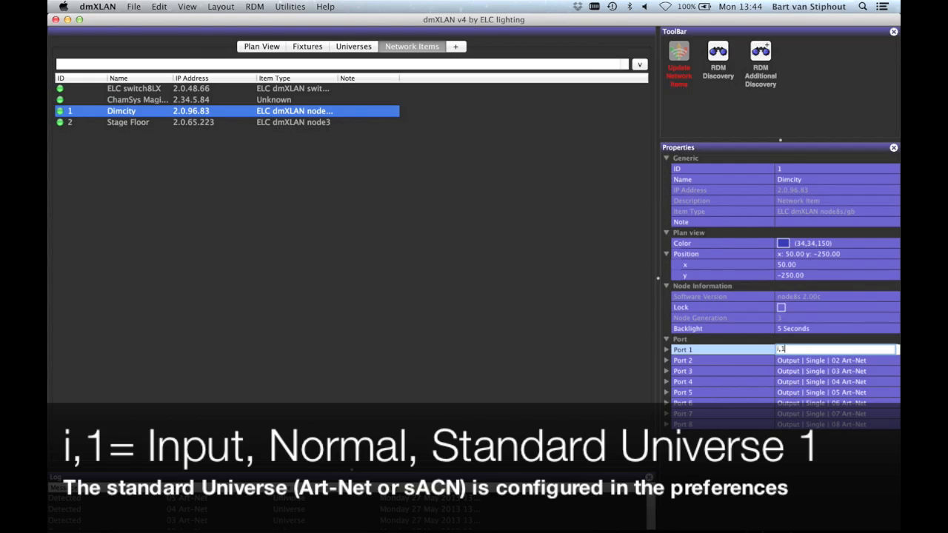
key(Return)
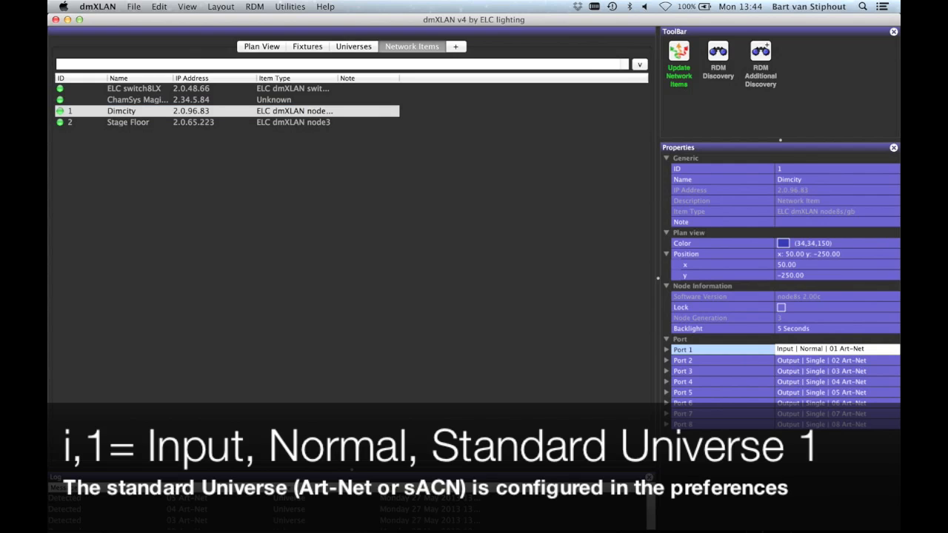
- Configure Port 1 as Output, Single, sACN universe 3 with the shorthand "o,s3"
click(814, 350)
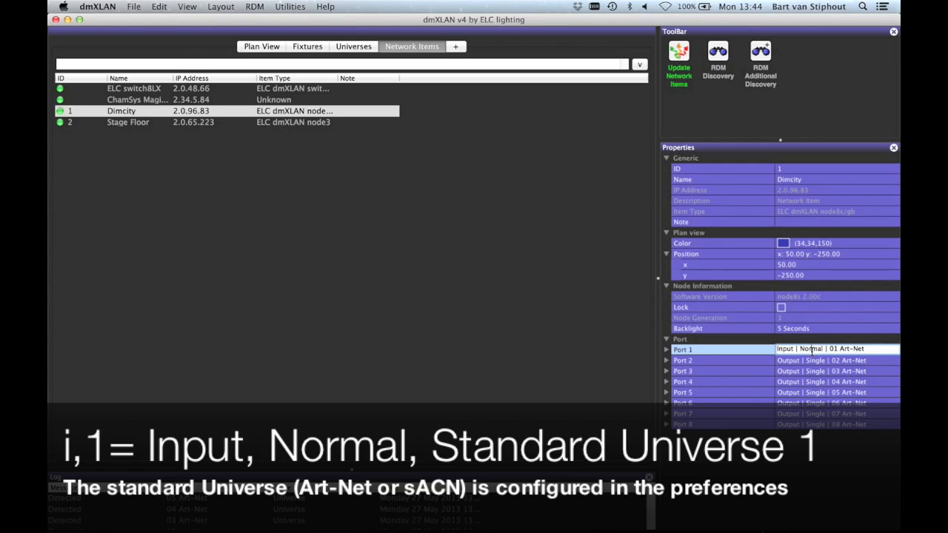
key(super+a)
key(BackSpace)
text(o,s)
text(3)
key(Return)
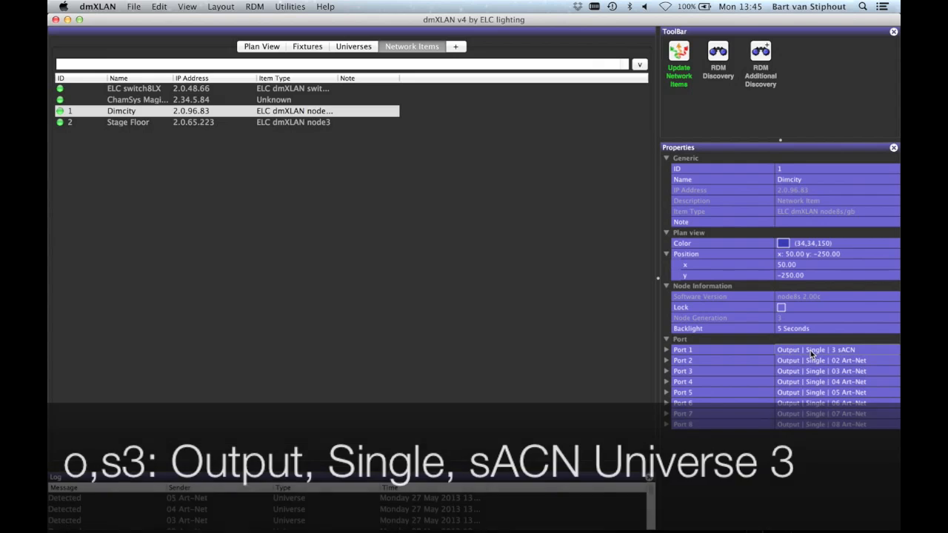
- Configure Port 1 as Output, Out Zero with the shorthand "o,z"
double_click(810, 351)
key(super+a)
text(o,z)
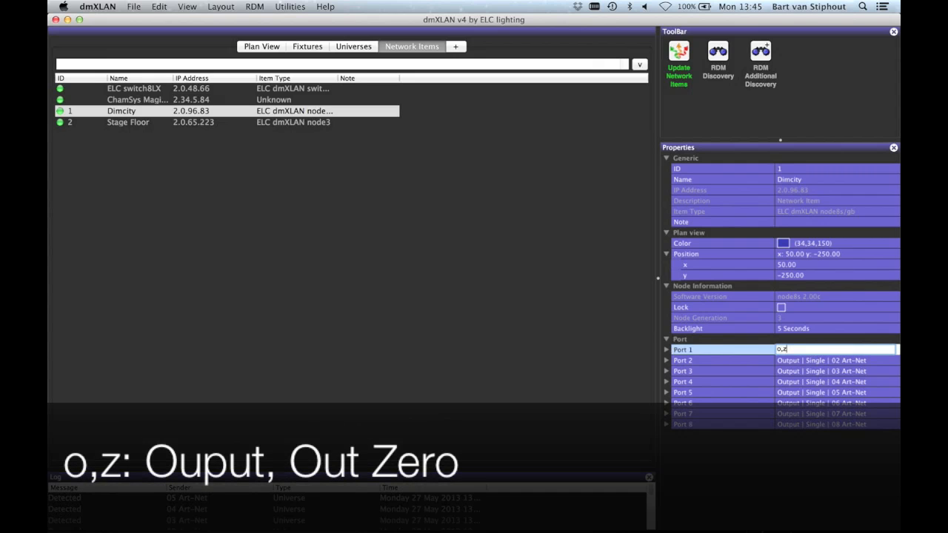
key(Return)
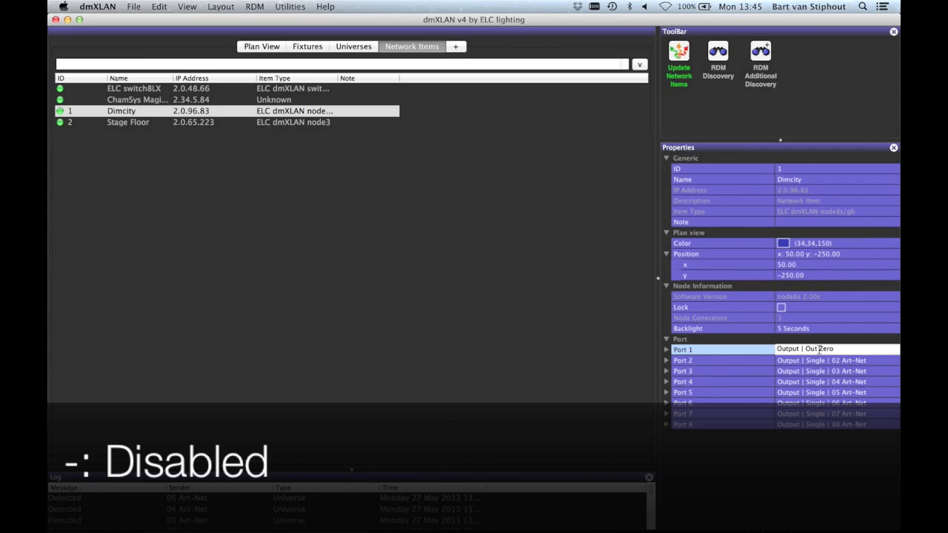
- Disable Port 1 with the shorthand "-"
click(873, 349)
text(-)
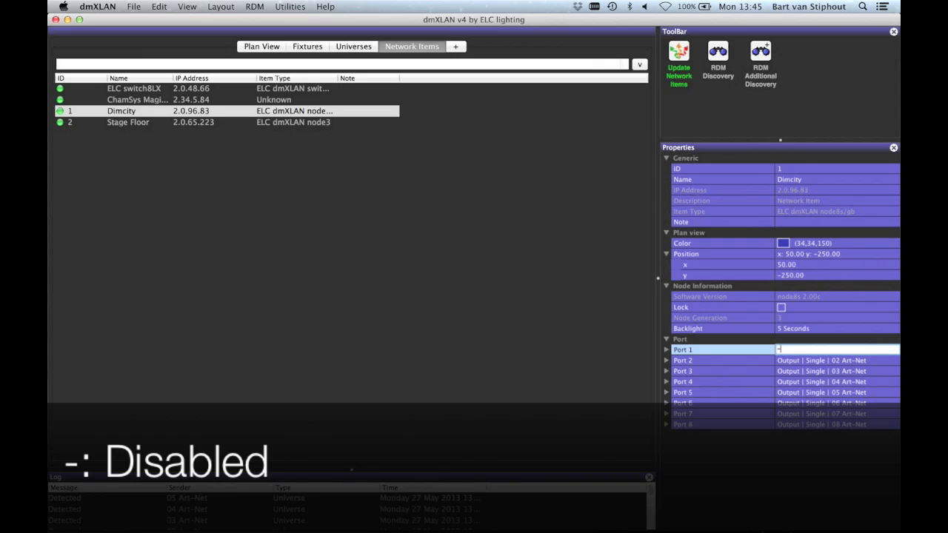
key(Return)
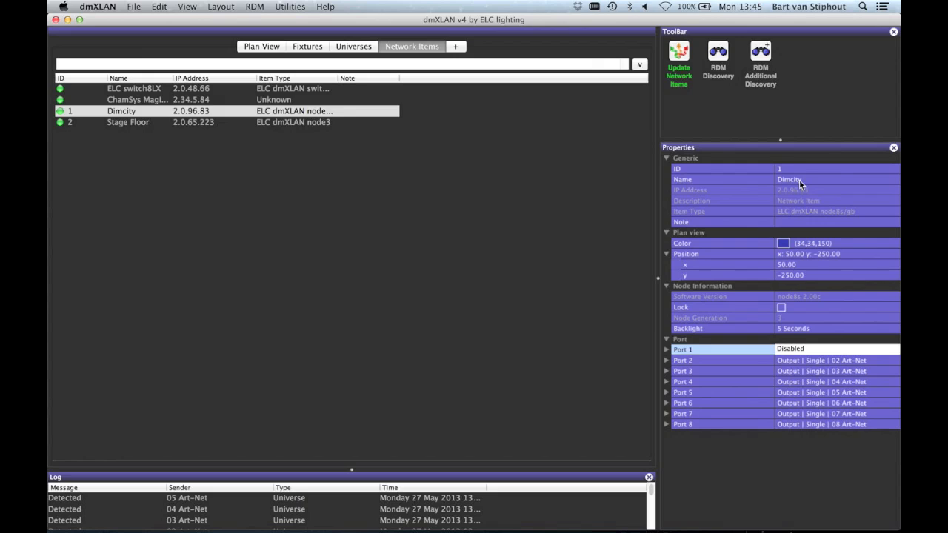
- Add the note "Old Firmware!" to the Dimcity node
click(794, 221)
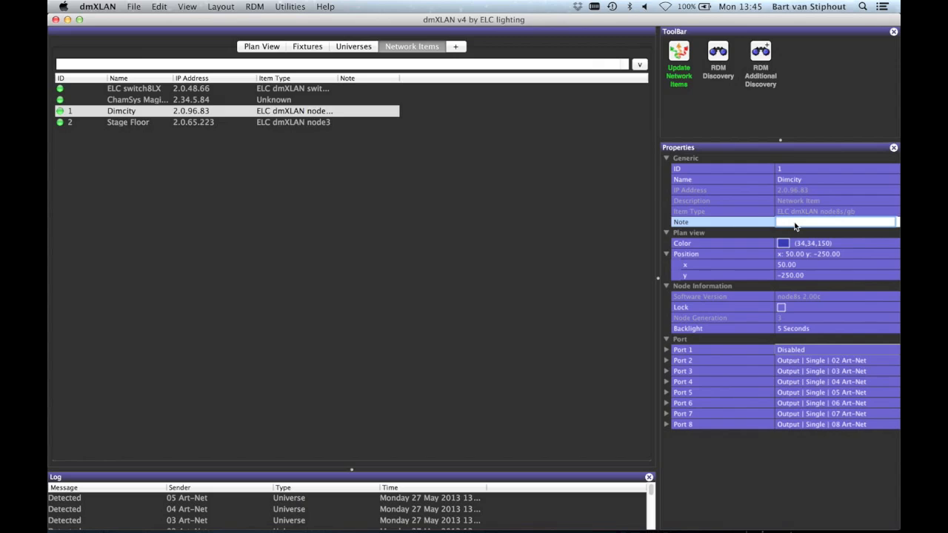
text(Old Firm)
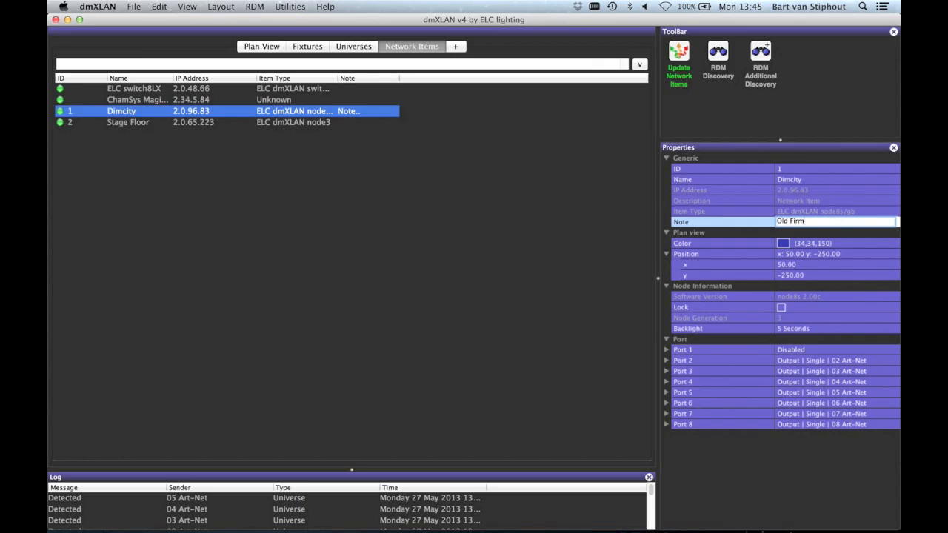
text(ware!)
key(Return)
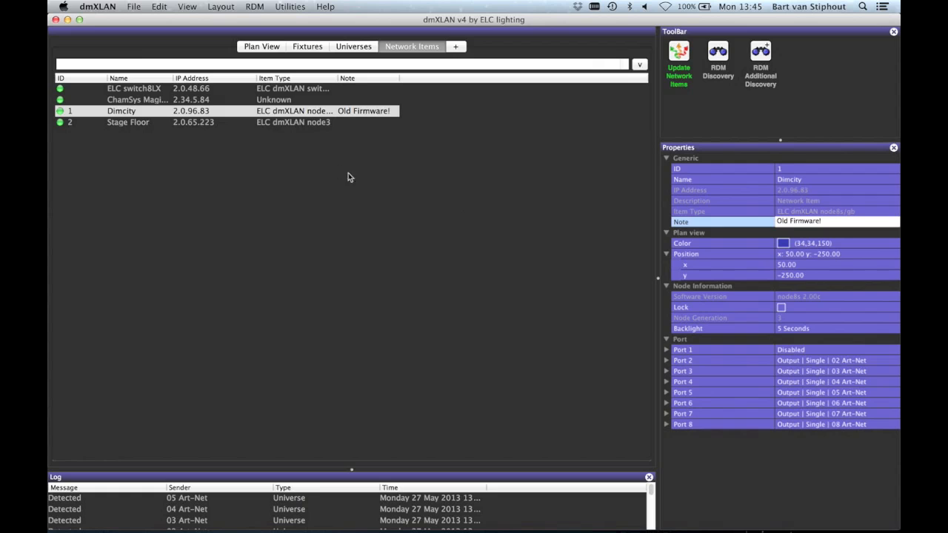
- Show the plan view and move the Dimcity node to x 100, y -150, below the other network items
click(273, 49)
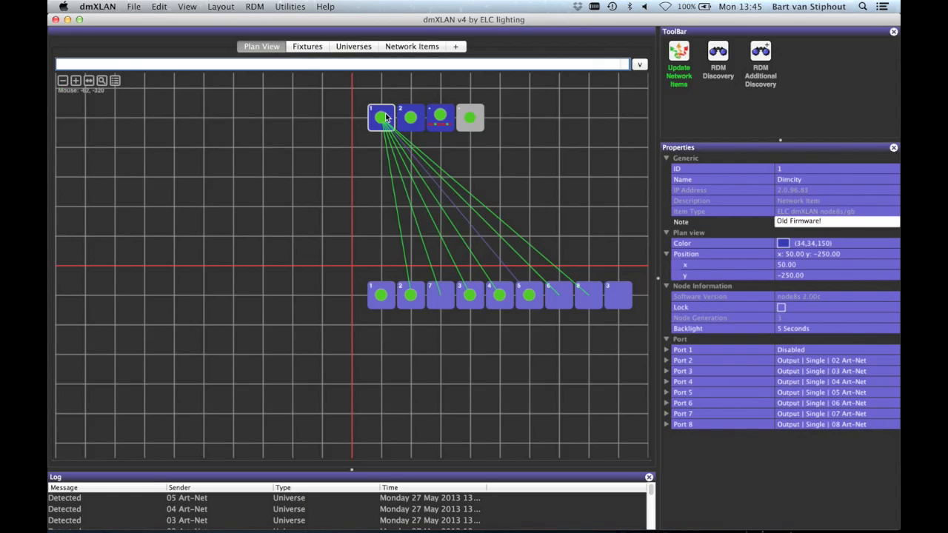
drag(382, 120, 322, 208)
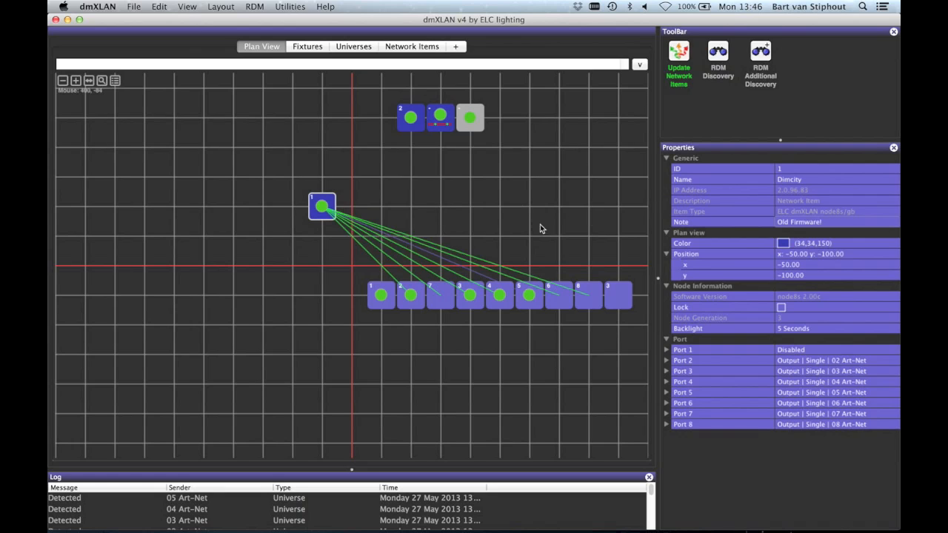
drag(330, 211, 410, 179)
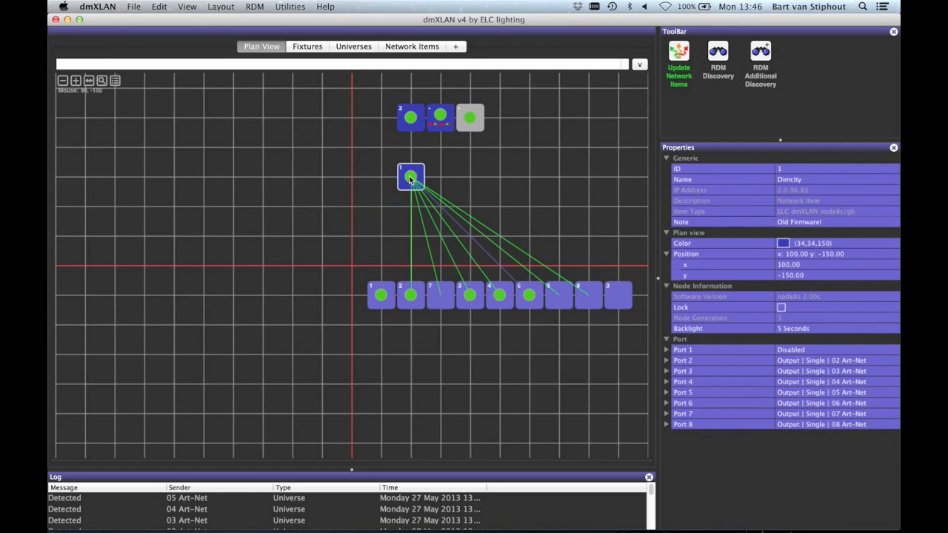
- Set the x position of the Dimcity node to 150
click(804, 266)
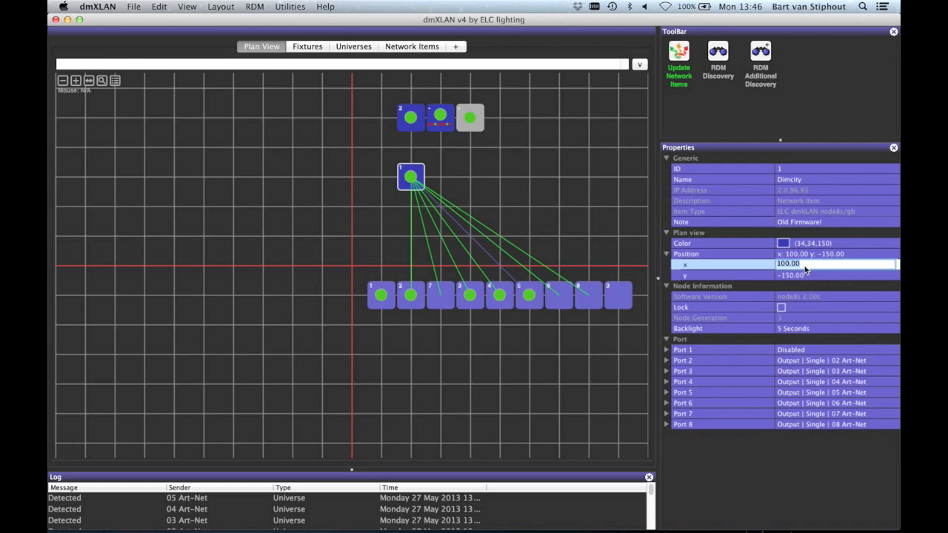
key(BackSpace)
key(BackSpace)
key(BackSpace)
key(BackSpace)
key(BackSpace)
key(BackSpace)
text(150)
key(Return)
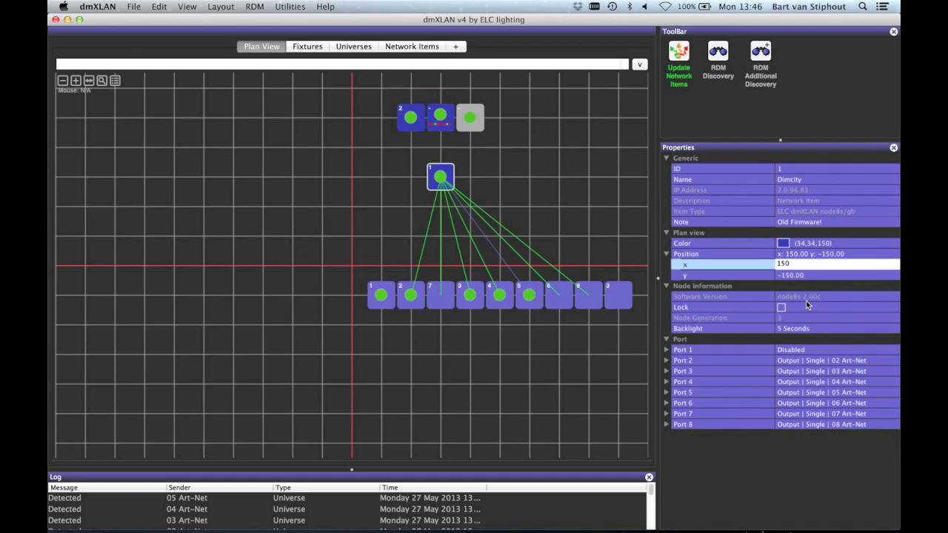
- Colour the Dimcity node magenta (193,34,160) and move it in the plan to x 50, y -50
click(782, 244)
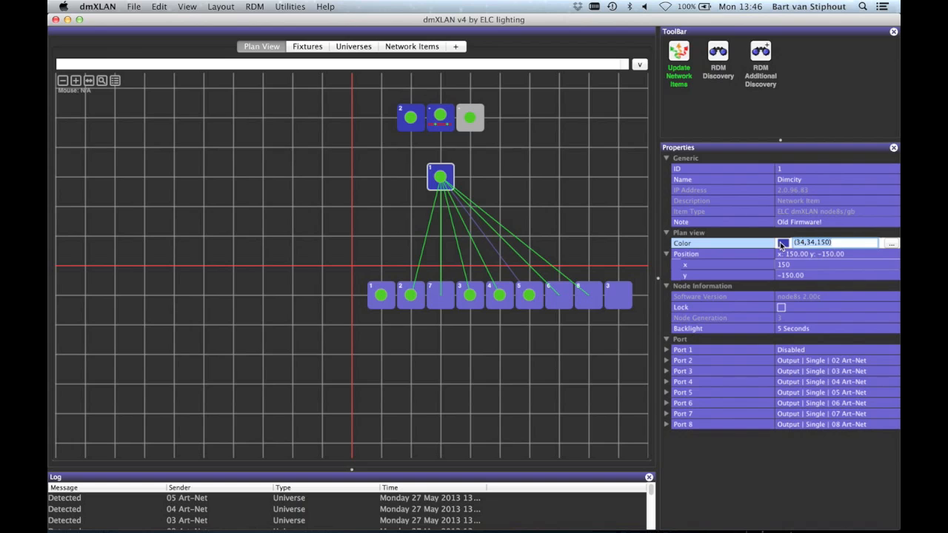
click(891, 243)
drag(481, 215, 493, 228)
drag(528, 181, 527, 171)
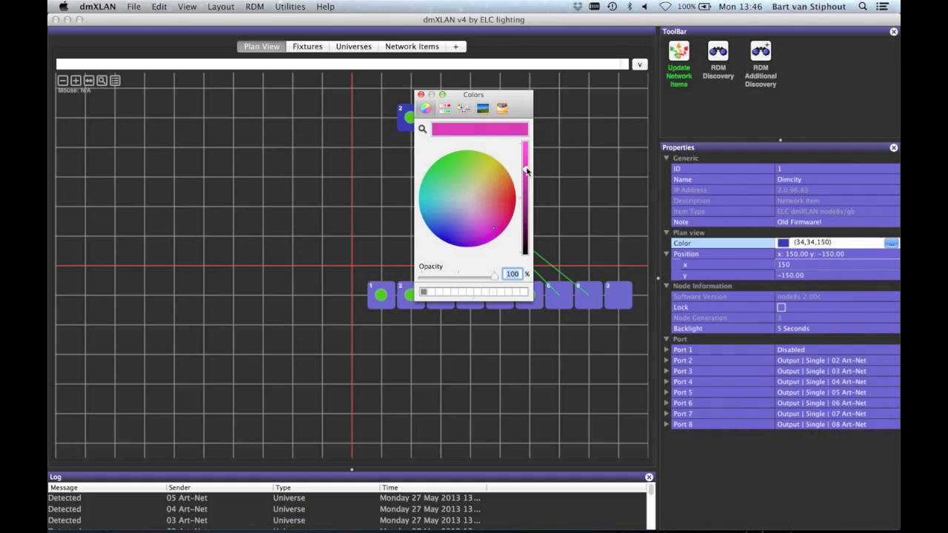
click(421, 95)
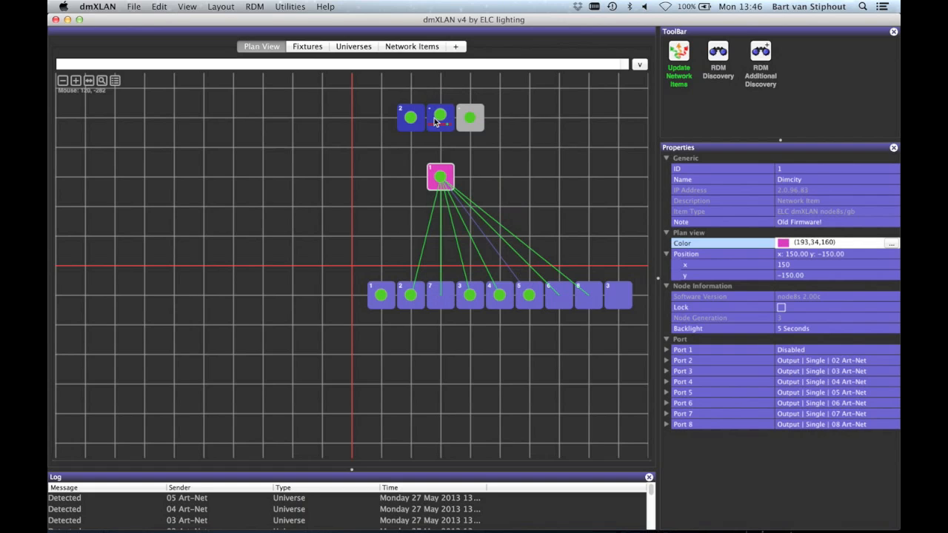
drag(448, 179, 391, 238)
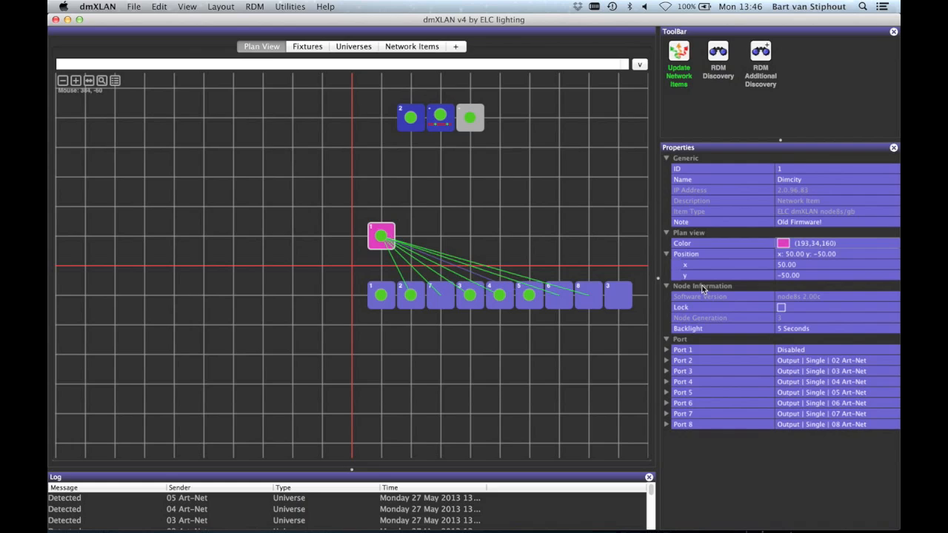
- Turn the Dimcity node's Lock option on and off again, and view the available Backlight times
click(781, 308)
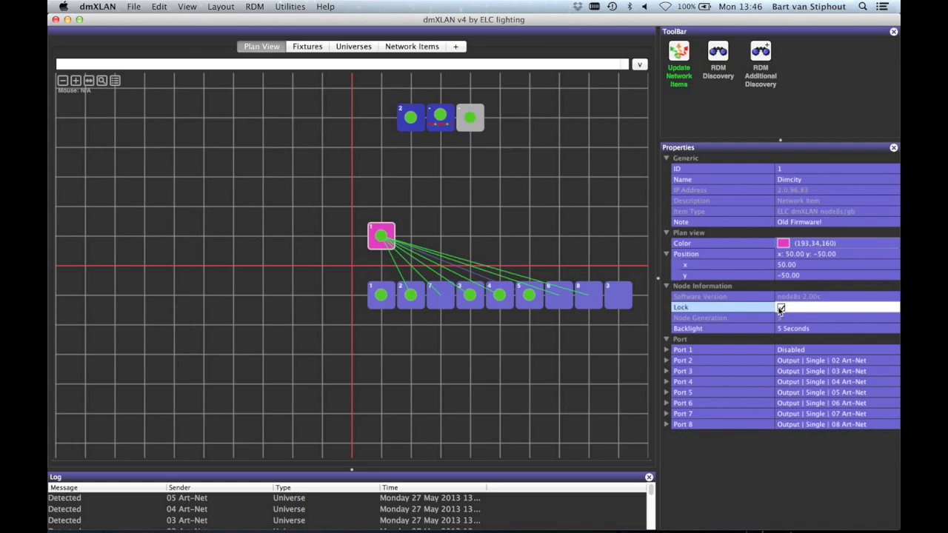
click(781, 308)
click(804, 330)
click(893, 331)
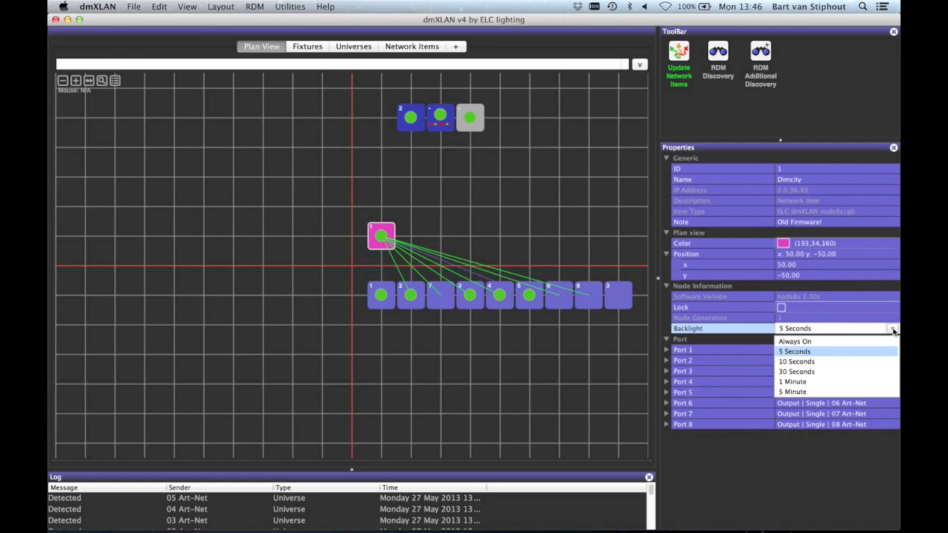
click(894, 330)
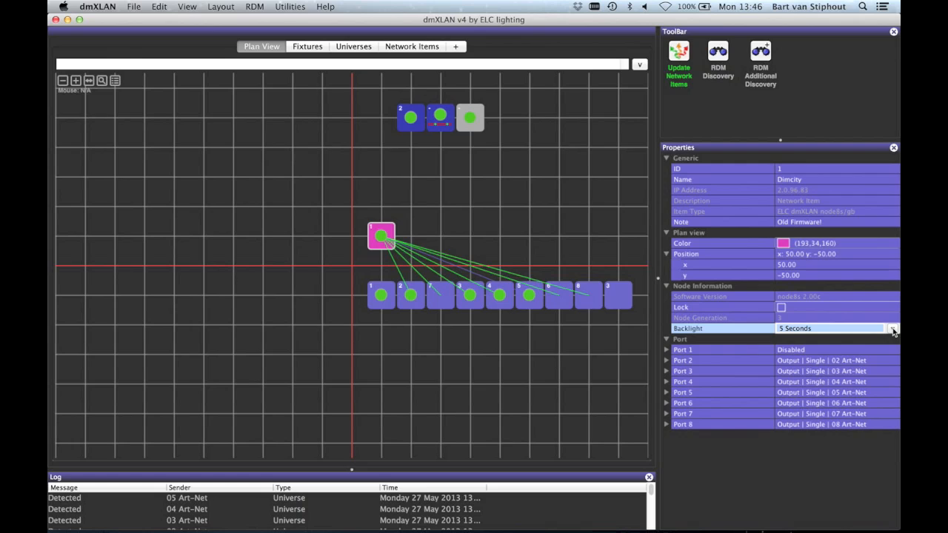